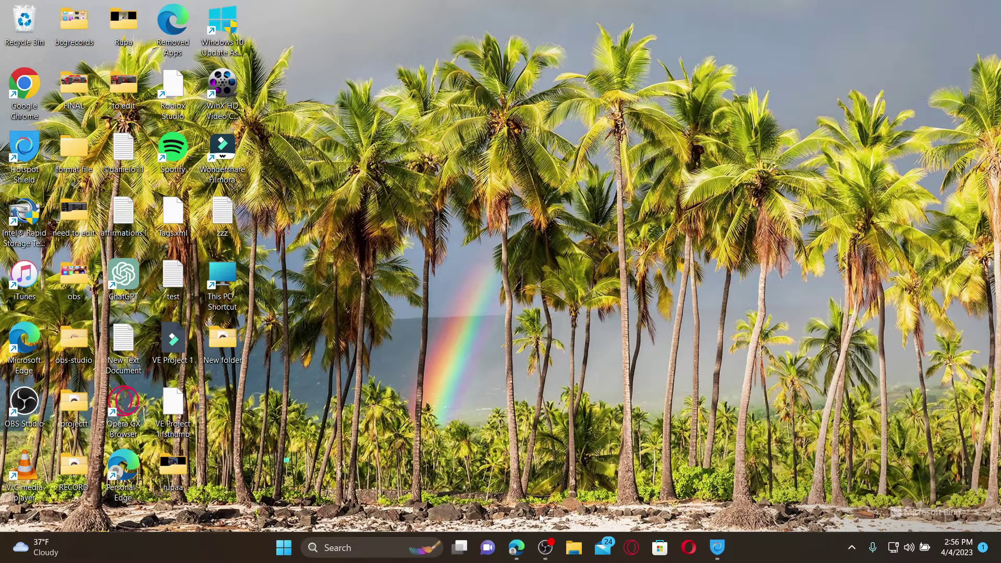
# - Bring the KuCoin window forward and go to Account Security to reach Delete Account
pyautogui.click(521, 545)
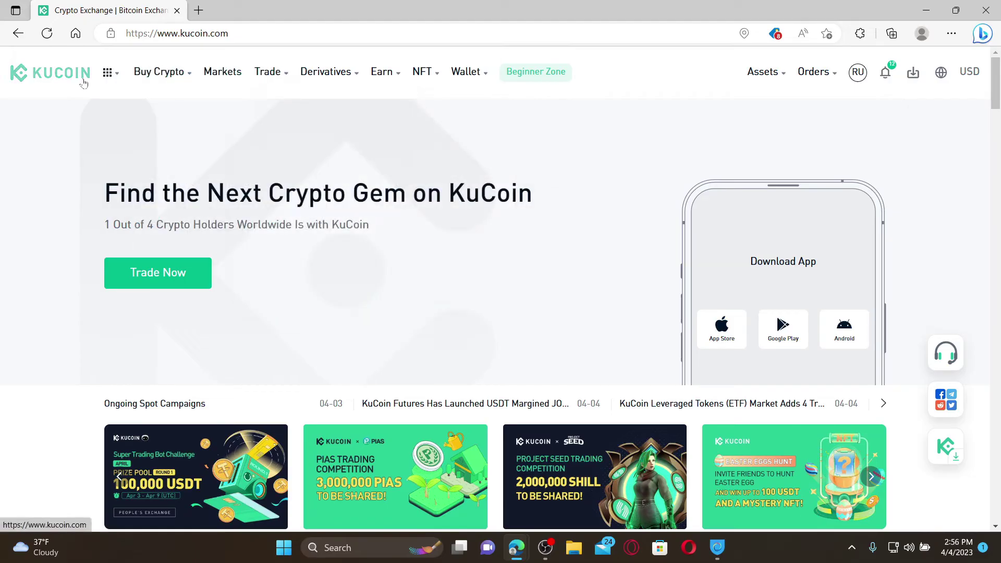
pyautogui.moveTo(858, 73)
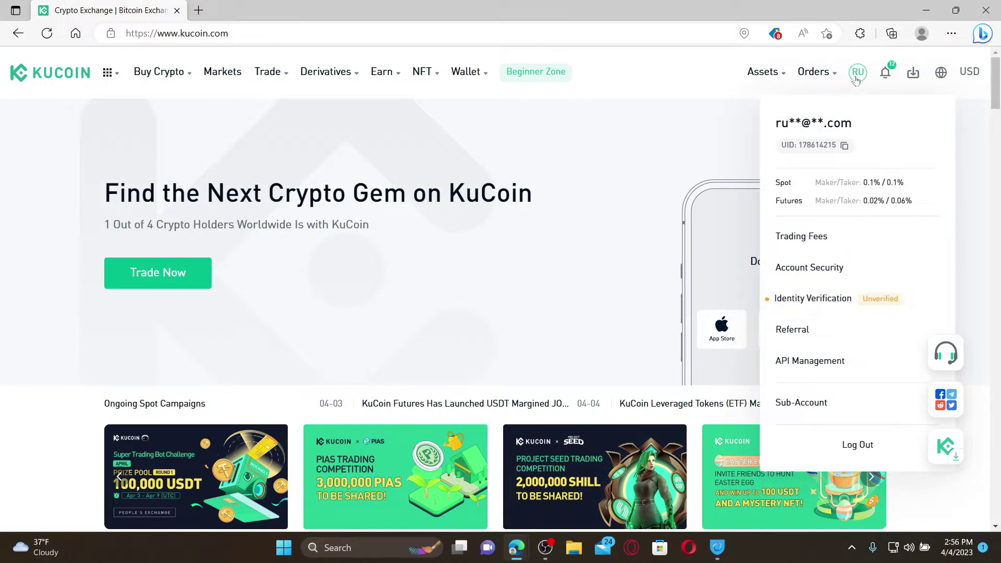
pyautogui.click(814, 273)
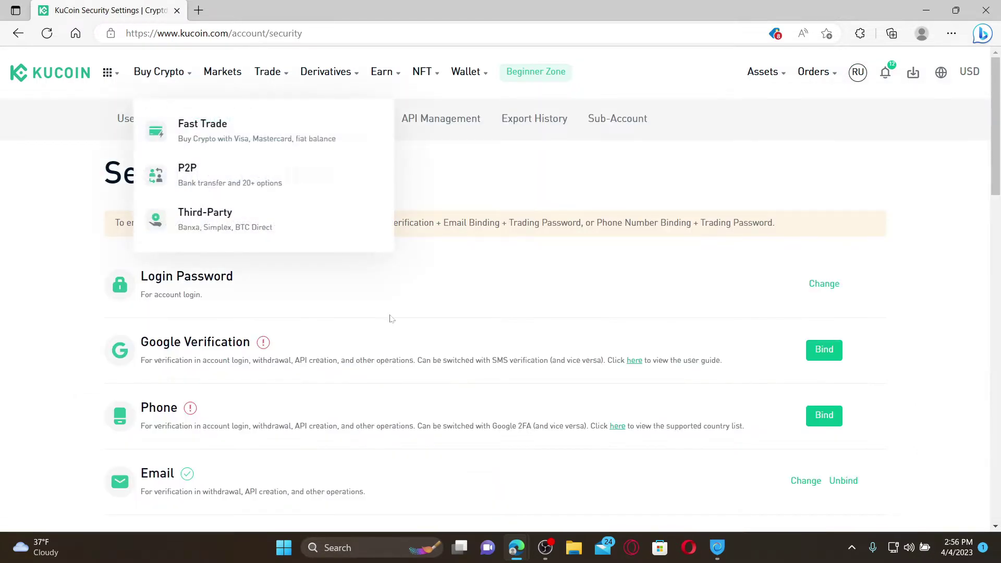
pyautogui.scroll(-1, 462, 325)
pyautogui.scroll(-4, 451, 317)
pyautogui.scroll(-3, 452, 316)
pyautogui.scroll(-2, 452, 318)
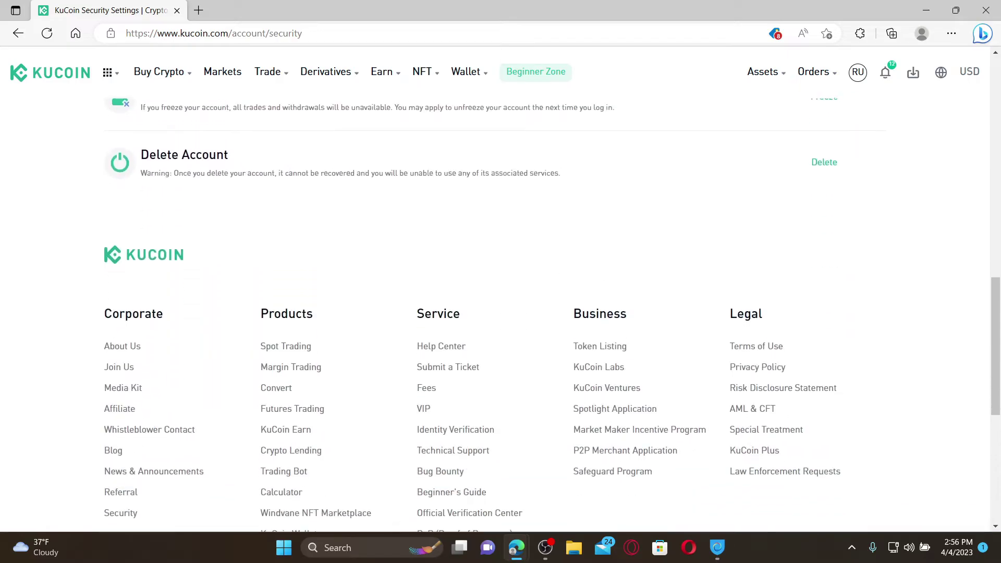
pyautogui.scroll(1, 452, 317)
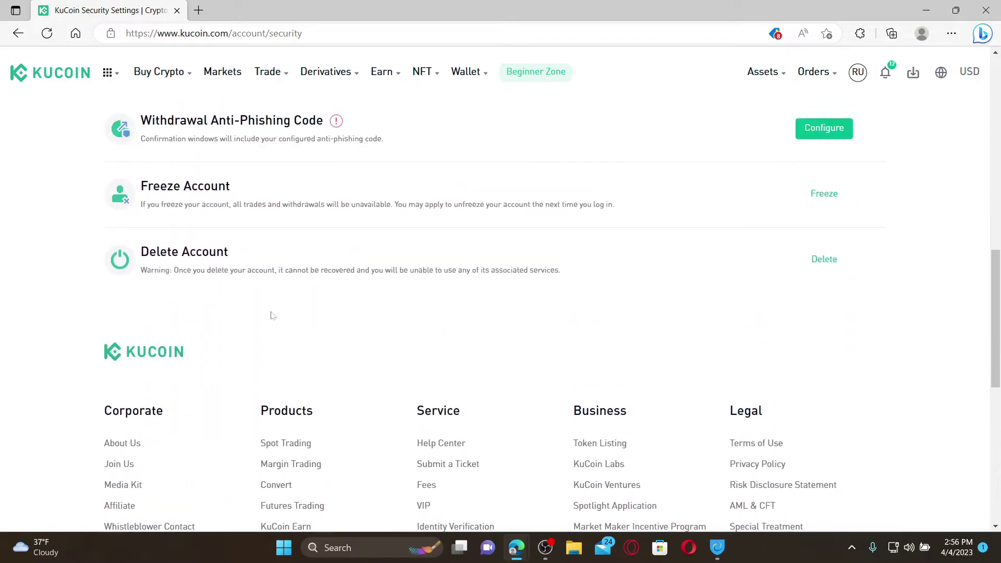
# - Start account deletion, accept 'I fully understand and agree to the above', and submit it
pyautogui.click(823, 265)
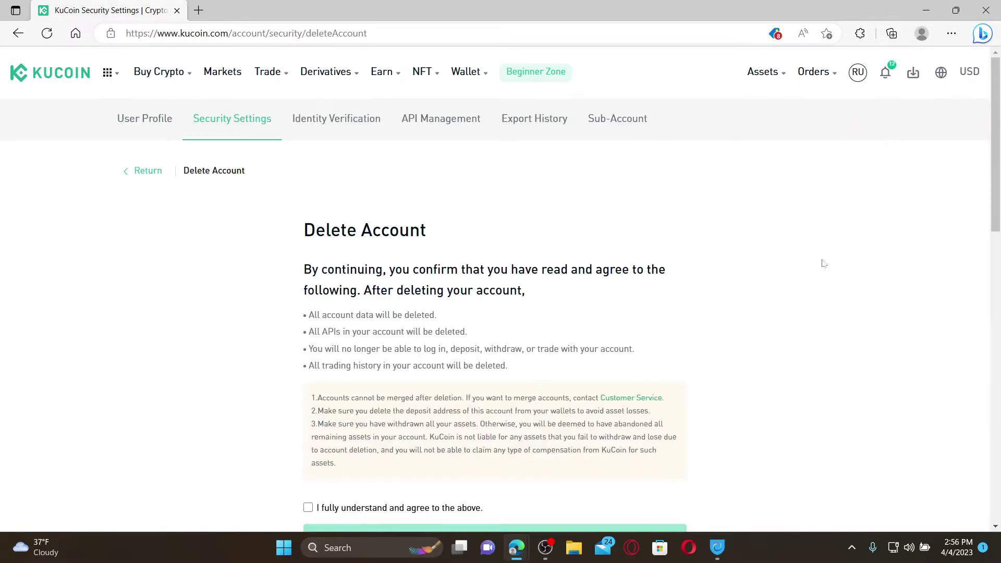
pyautogui.scroll(-2, 753, 292)
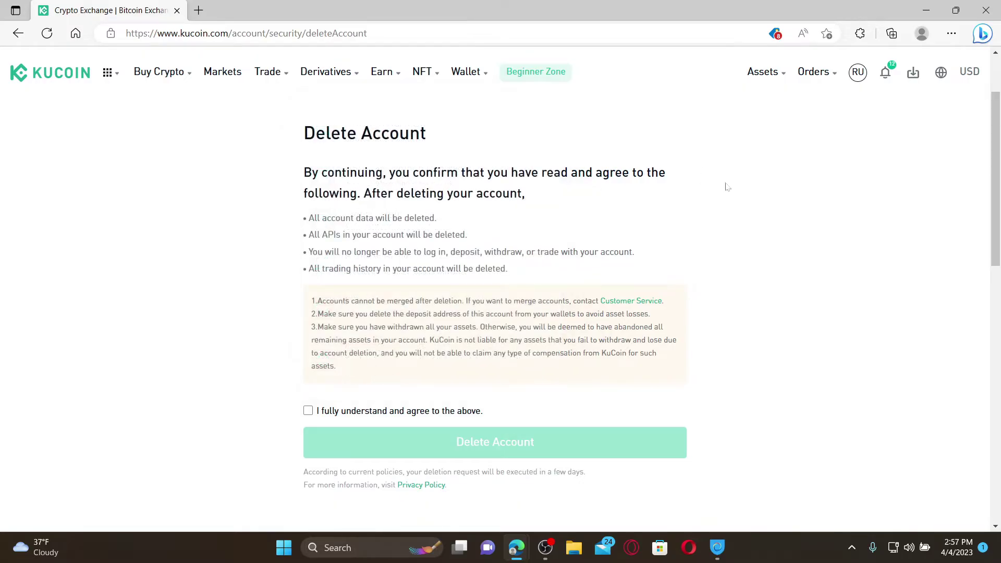
pyautogui.click(308, 411)
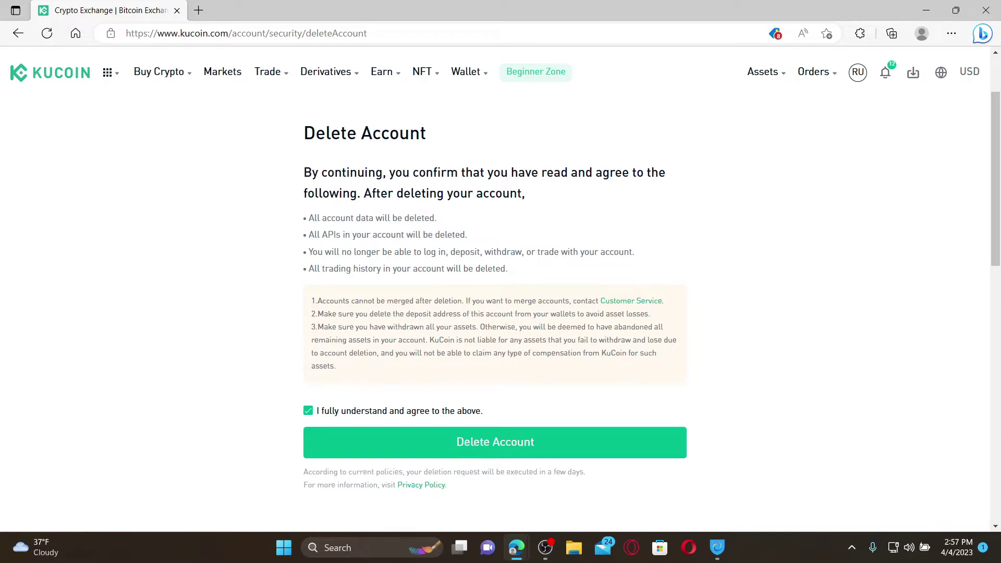
pyautogui.scroll(-2, 517, 355)
pyautogui.click(517, 349)
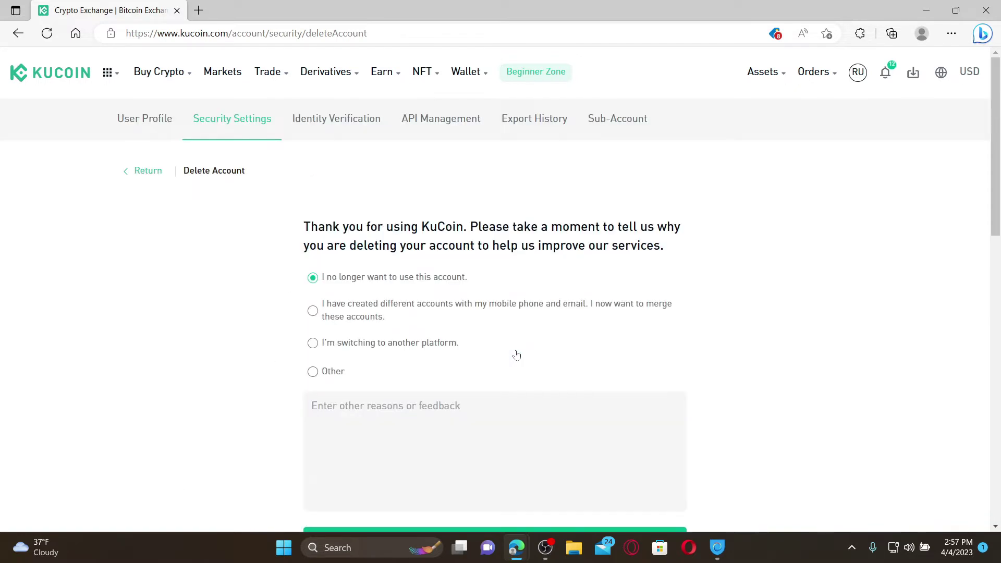
pyautogui.scroll(-1, 515, 344)
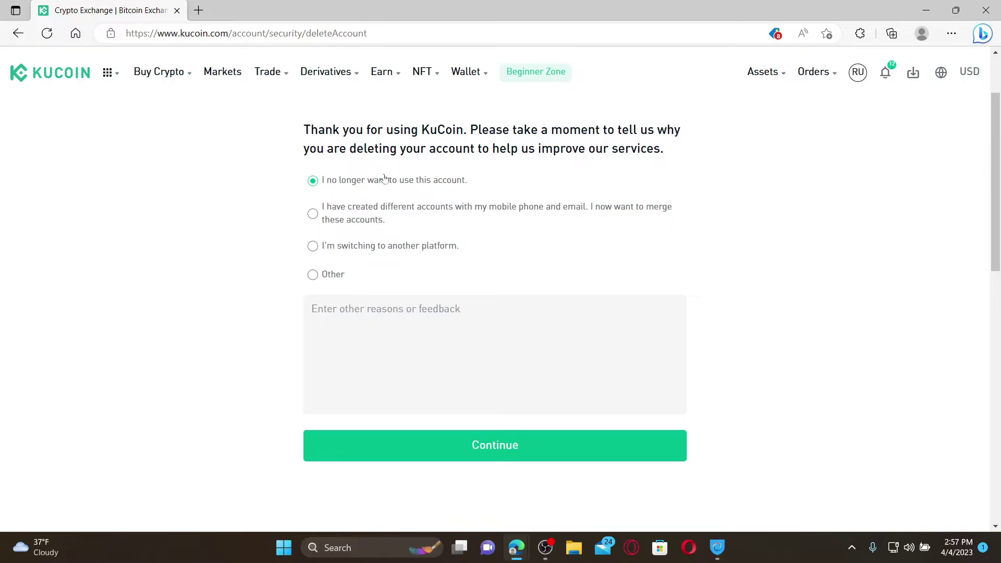
# - Choose 'I'm switching to another platform' as the deletion reason and continue
pyautogui.click(313, 214)
pyautogui.click(312, 246)
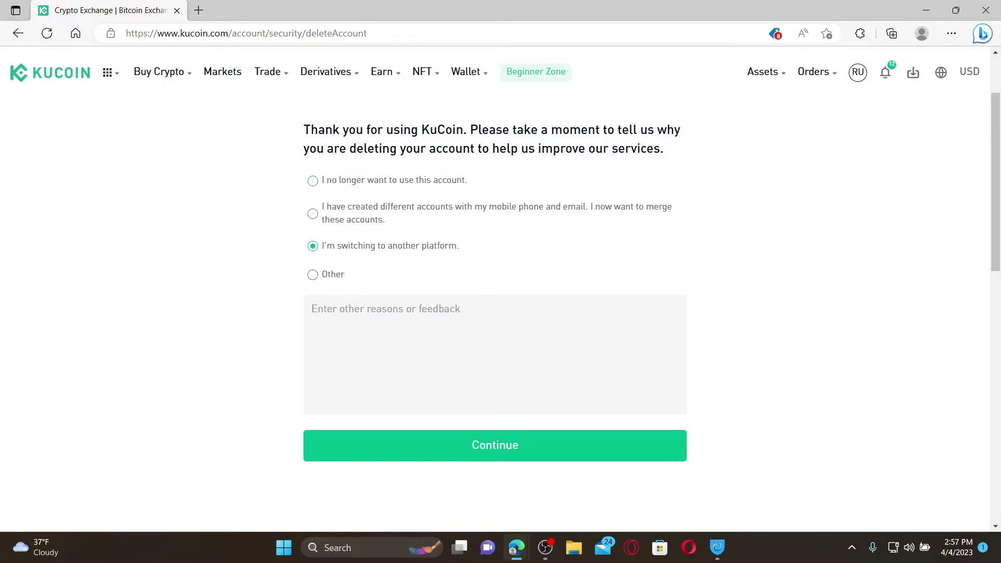
pyautogui.click(488, 460)
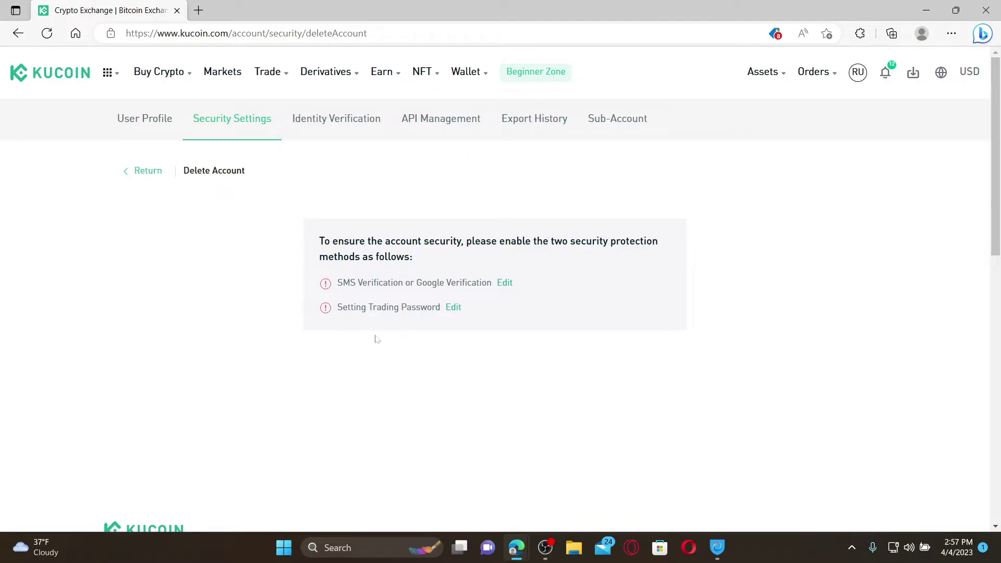
# - Begin setting up Google Verification from the required security protections
pyautogui.click(506, 287)
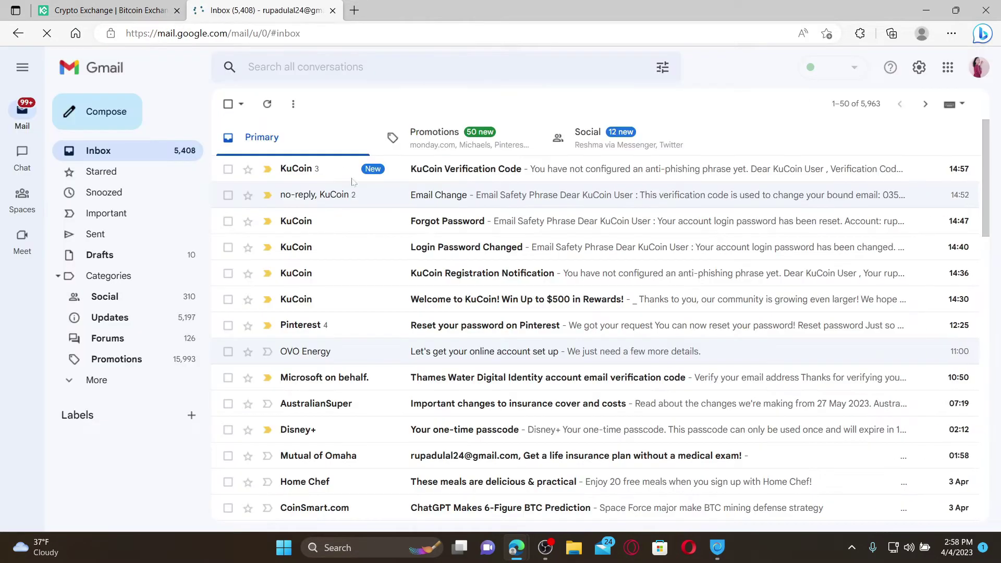
pyautogui.click(457, 176)
pyautogui.moveTo(429, 304)
pyautogui.mouseDown()
pyautogui.moveTo(493, 307)
pyautogui.moveTo(494, 315)
pyautogui.mouseUp()
pyautogui.hotkey('ctrl', 'c')
pyautogui.click(494, 315)
pyautogui.click(110, 10)
pyautogui.hotkey('ctrl', 'v')
pyautogui.click(494, 342)
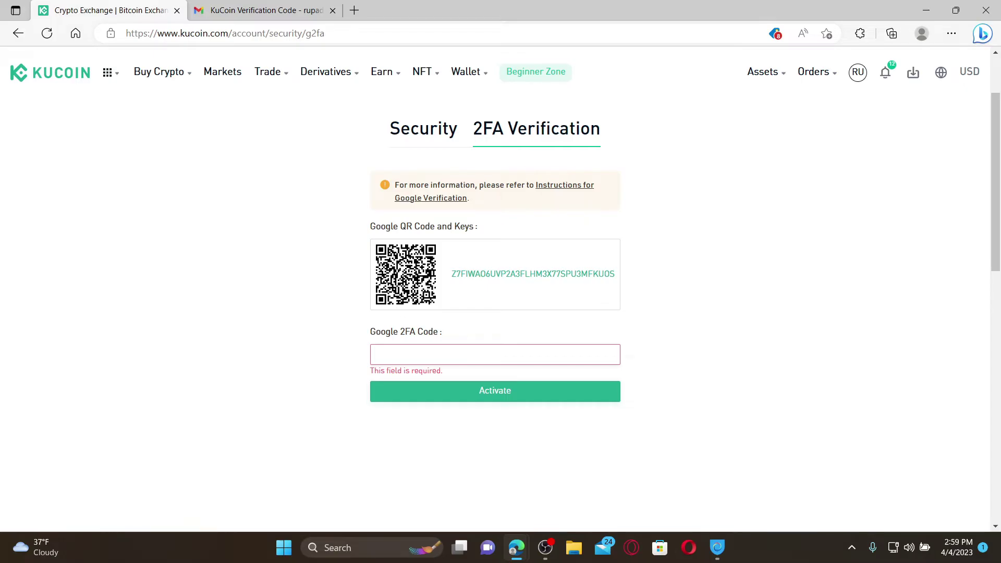
# - Enter the authenticator code in Google 2FA Code and activate Google verification
pyautogui.click(405, 352)
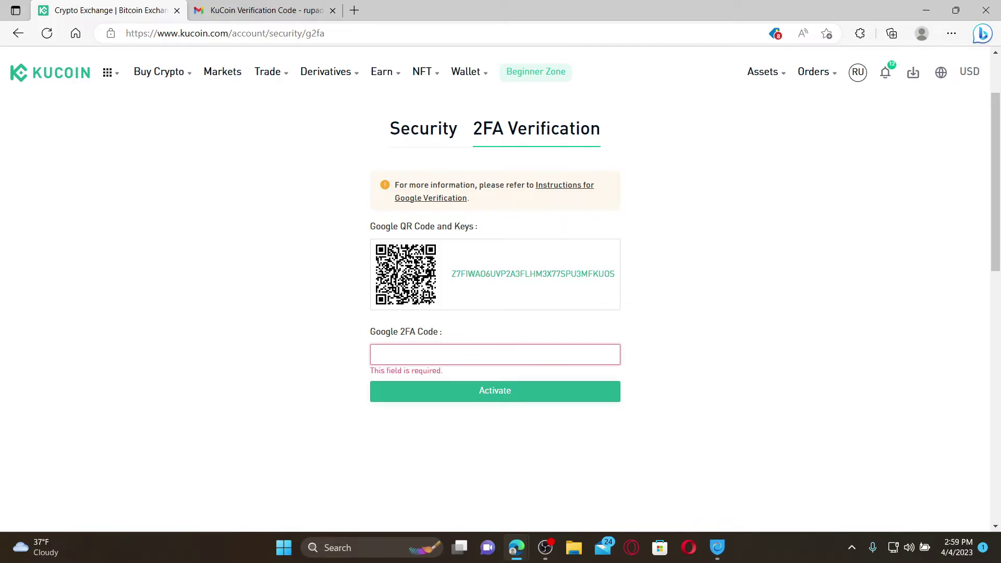
pyautogui.click(492, 390)
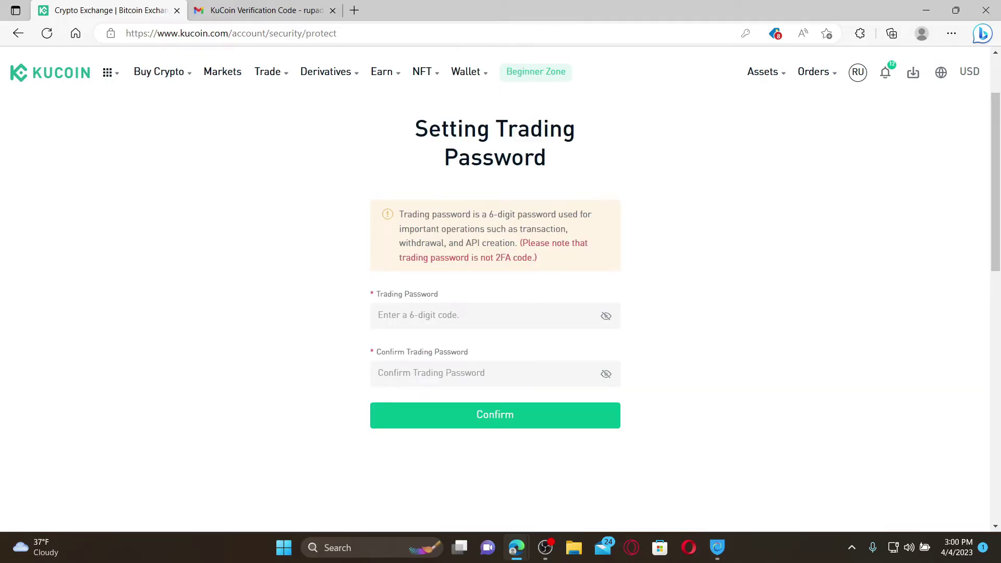
# - Enter and confirm a six-digit trading password, then save it
pyautogui.click(470, 316)
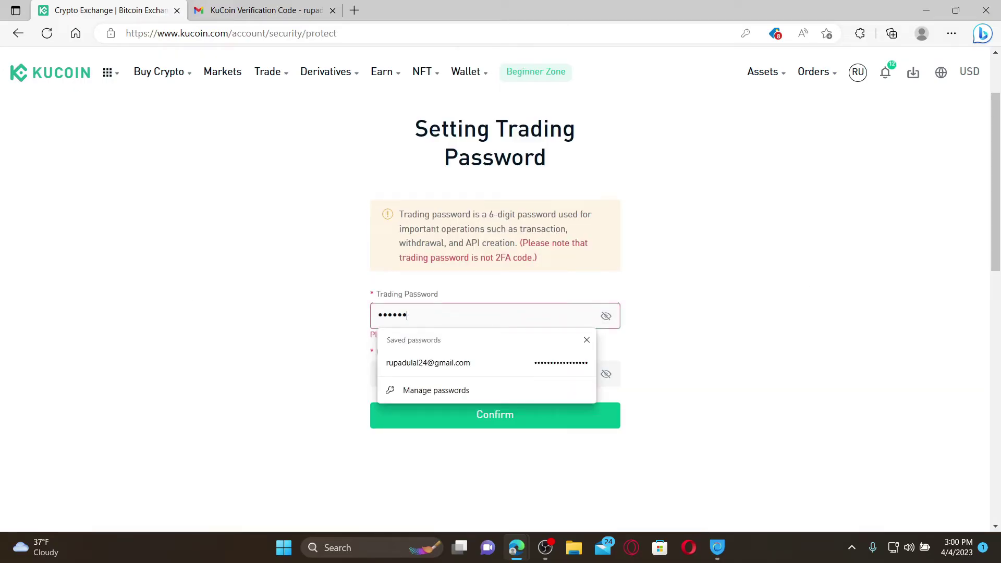
pyautogui.press('Tab')
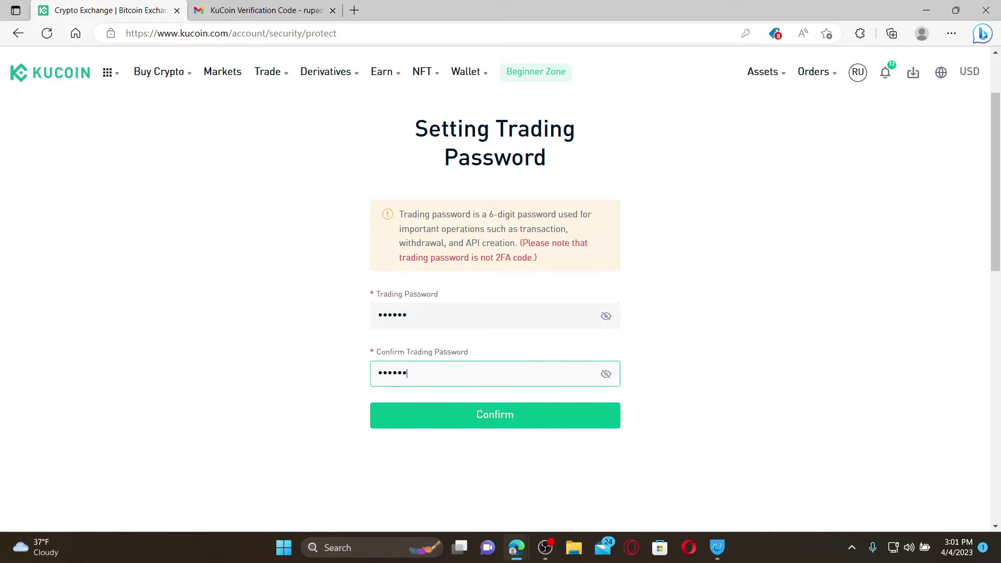
pyautogui.hotkey('ctrl', 'a')
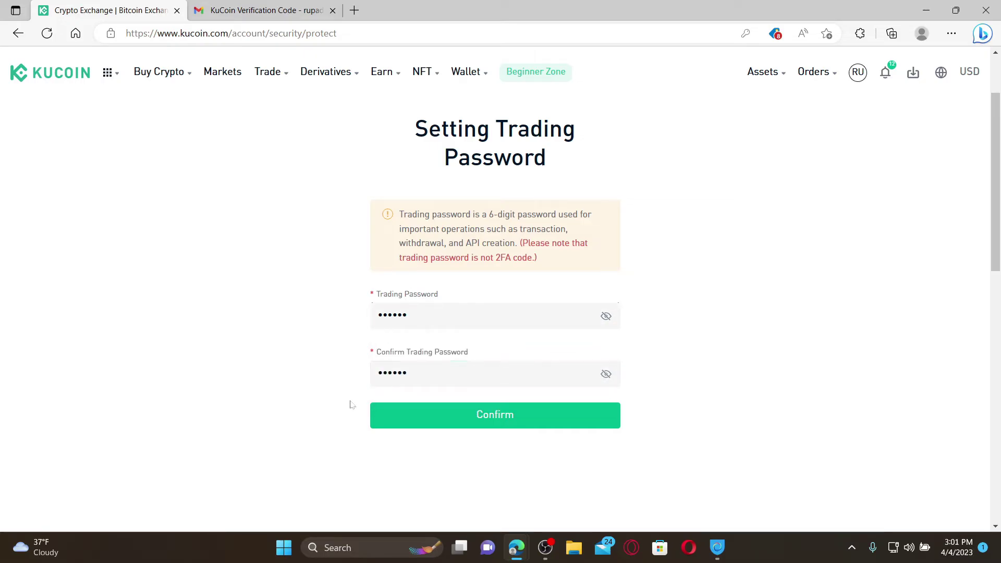
pyautogui.click(513, 415)
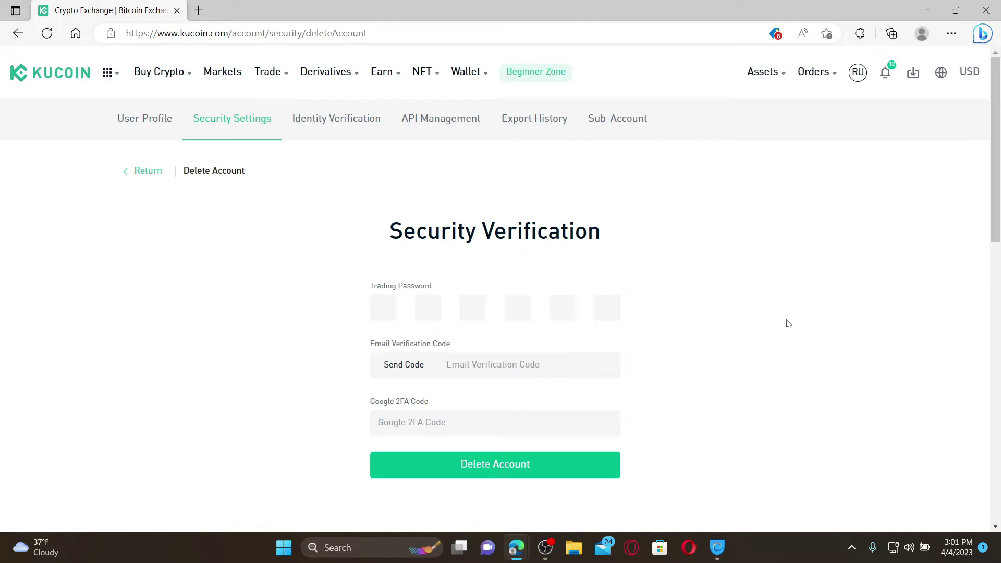
pyautogui.write('*****')
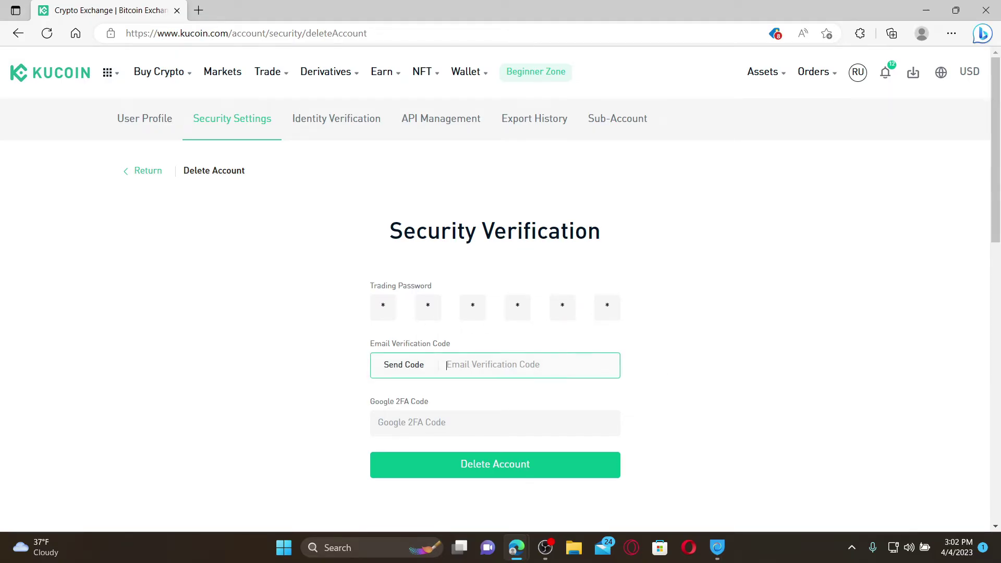
# - Send the deletion email verification code, then open a new browser tab
pyautogui.click(404, 364)
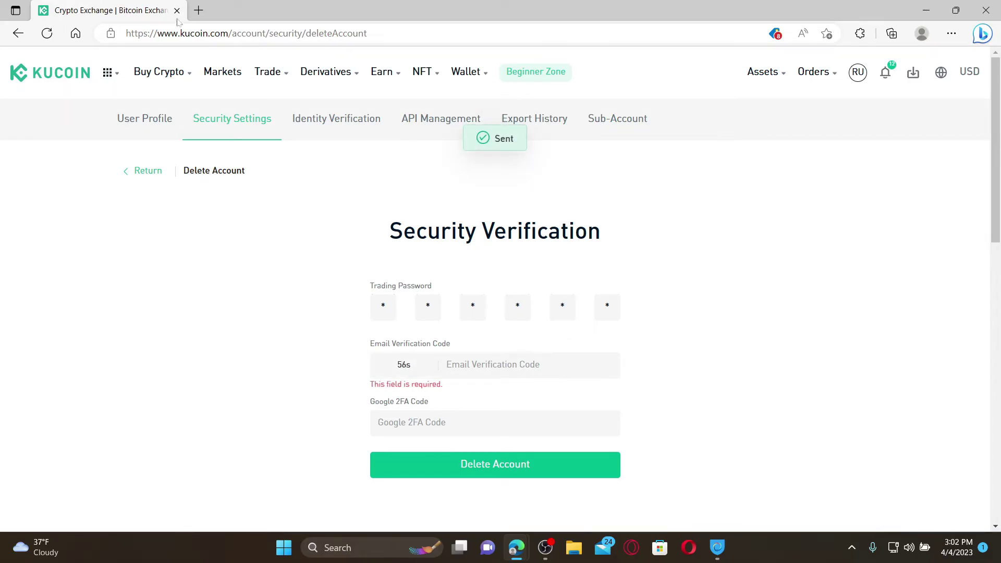
pyautogui.click(199, 11)
pyautogui.write('gm')
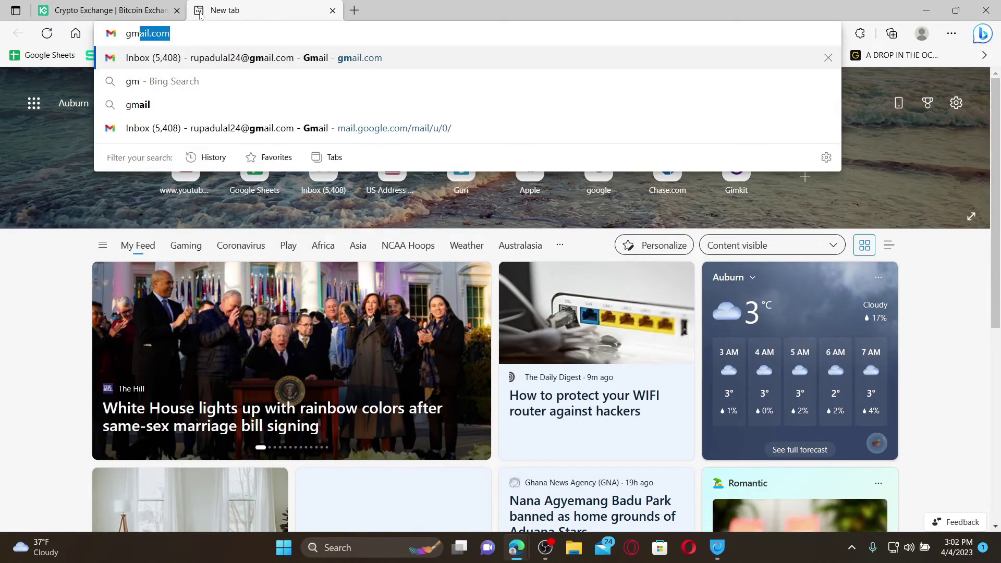
pyautogui.press('Return')
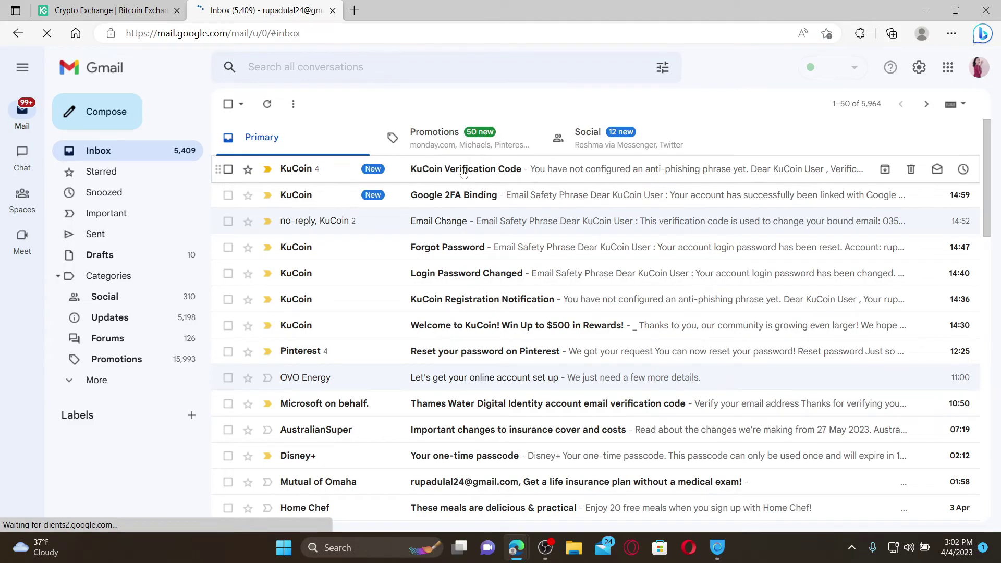
pyautogui.click(463, 170)
pyautogui.scroll(-2, 532, 367)
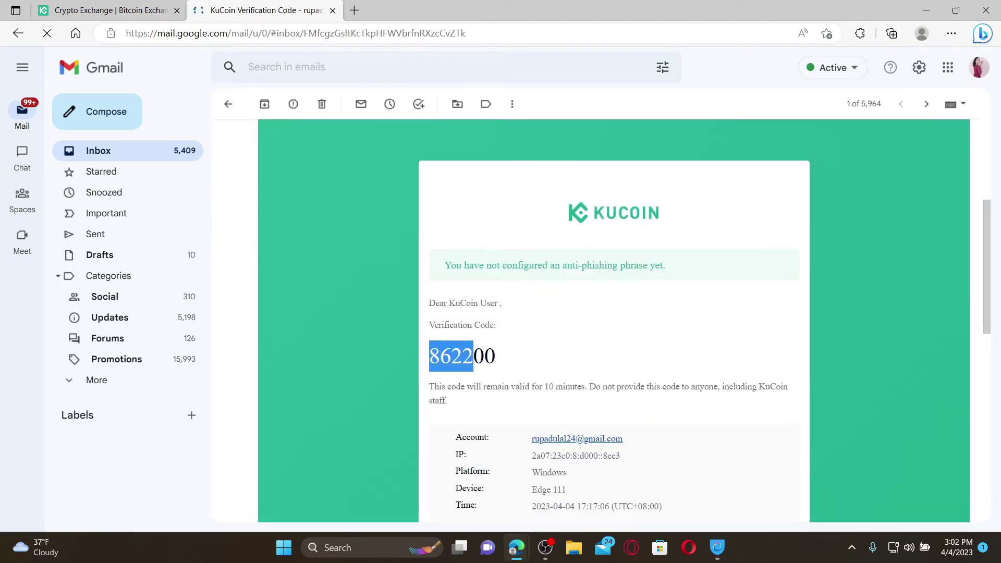
pyautogui.moveTo(429, 357); pyautogui.dragTo(501, 356)
pyautogui.hotkey('ctrl', 'c')
pyautogui.hotkey('ctrl', 'shift', 'Tab')
pyautogui.hotkey('ctrl', 'v')
pyautogui.click(764, 368)
pyautogui.press('Tab')
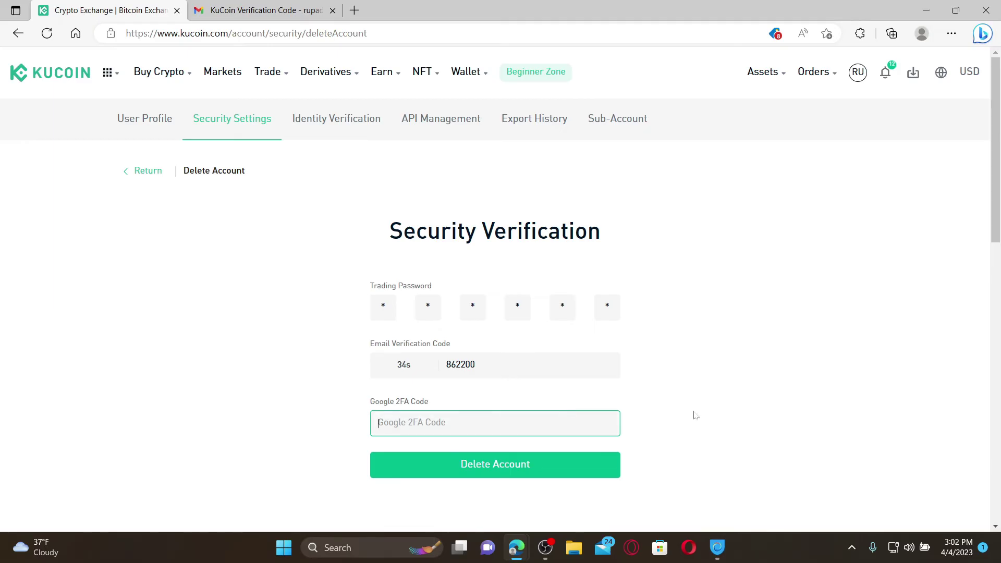
# - Submit the Google 2FA code and confirm Delete Account
pyautogui.click(479, 465)
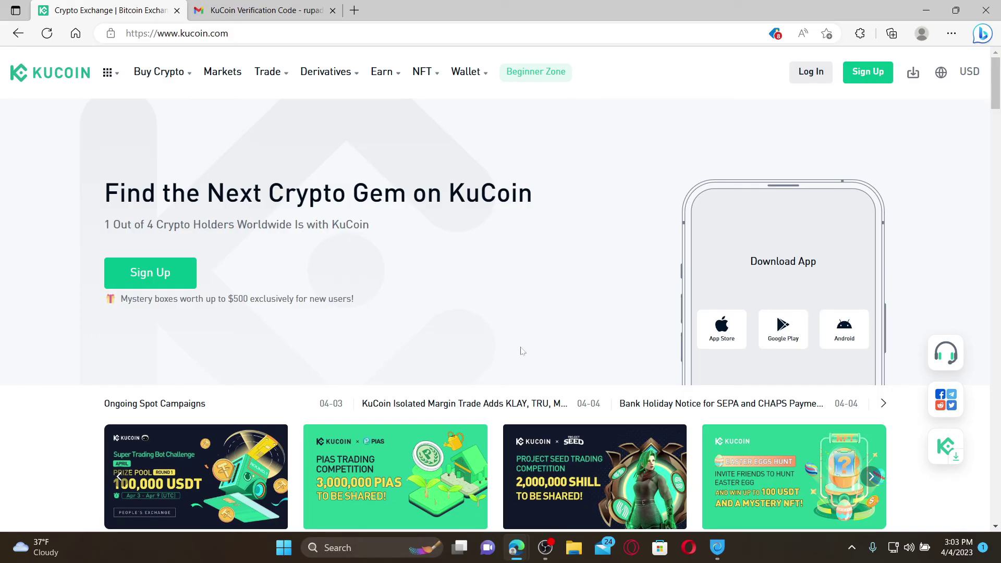
# - Minimize the Edge window to show the Windows desktop
pyautogui.click(926, 12)
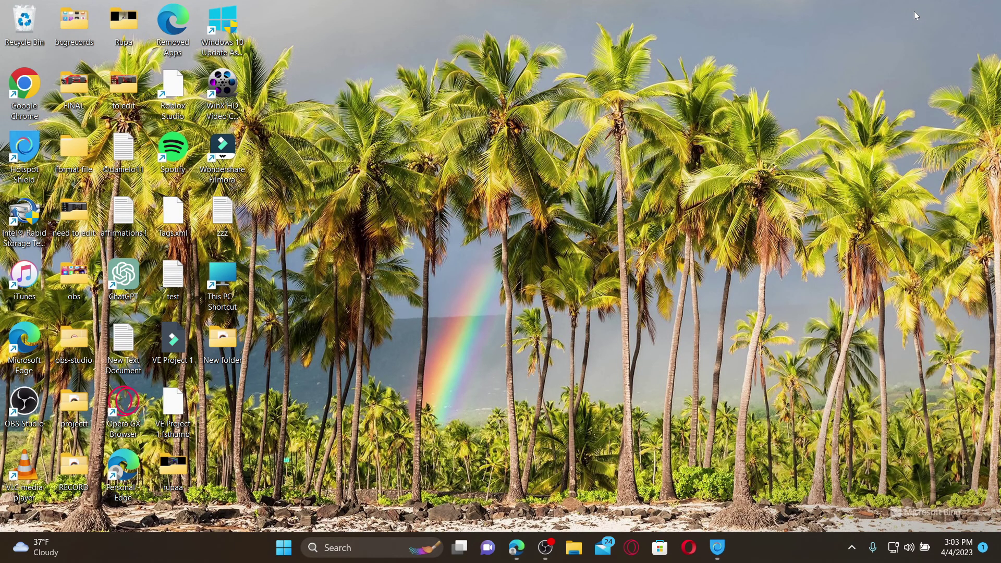